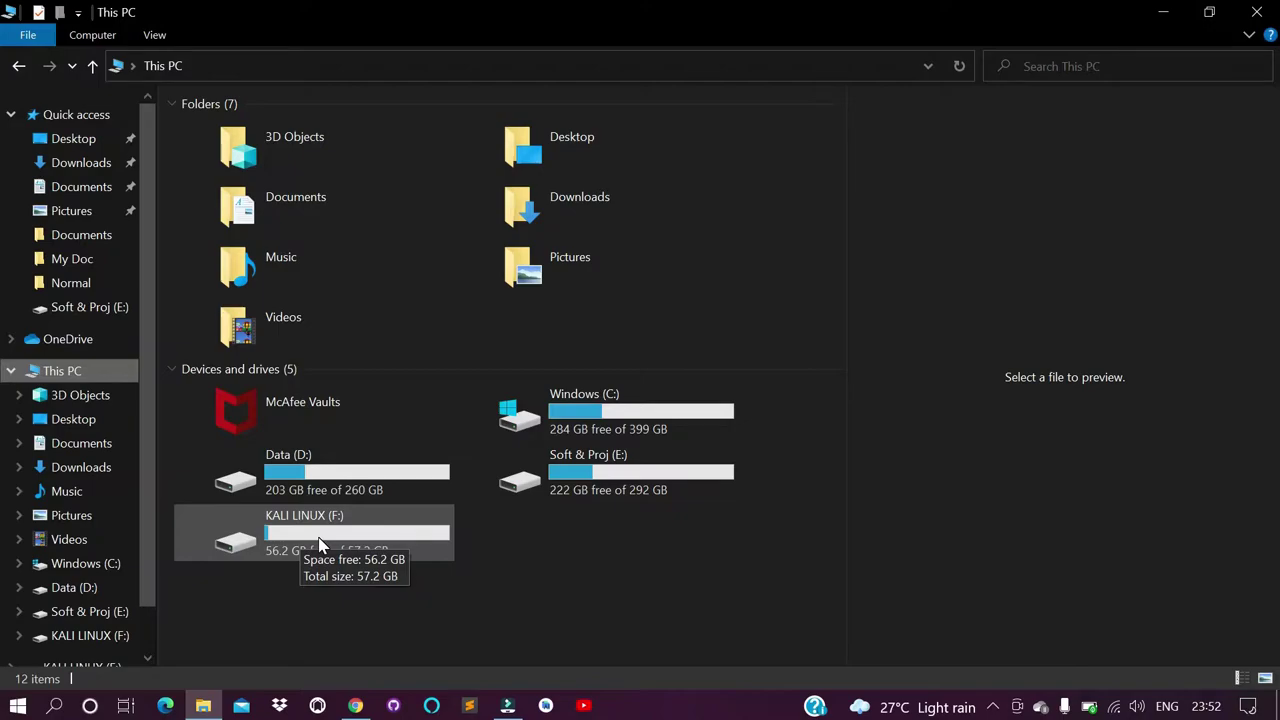
# Quick-format the KALI LINUX (F:) drive with the volume label Boot, accepting the data erasure.
pyautogui.click(376, 370)
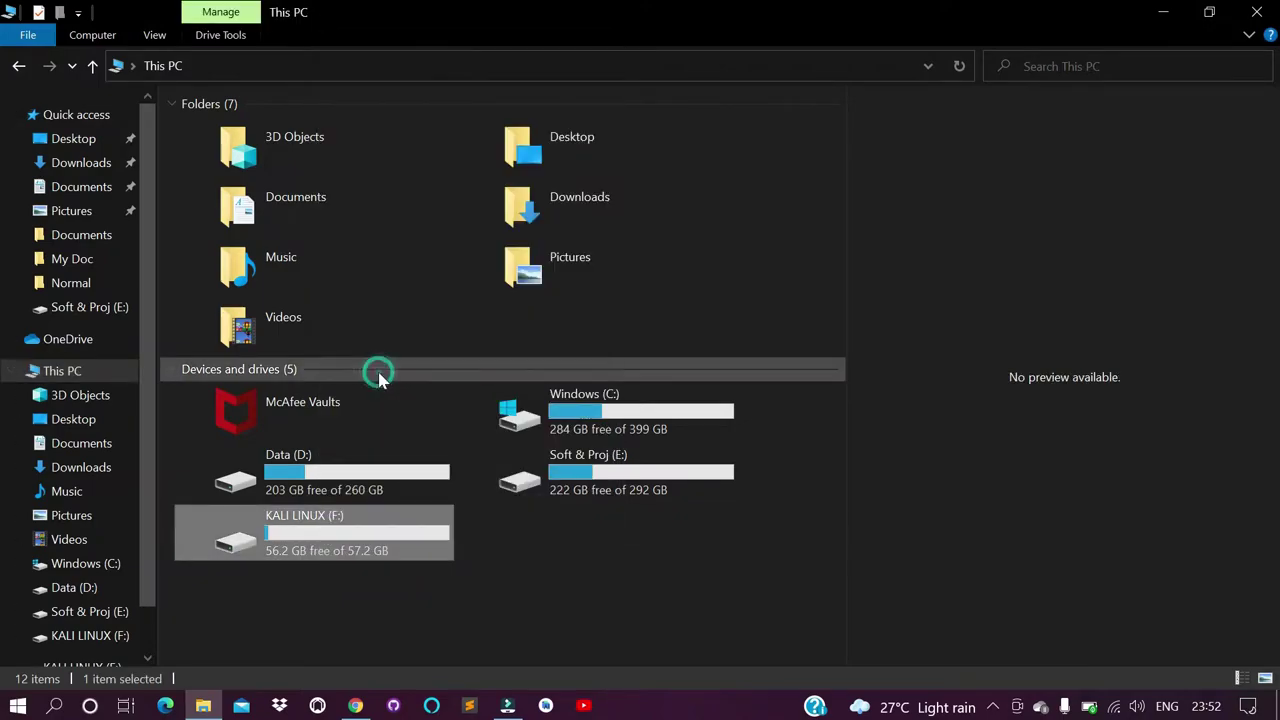
pyautogui.click(182, 454)
pyautogui.hotkey('ctrl', 'a')
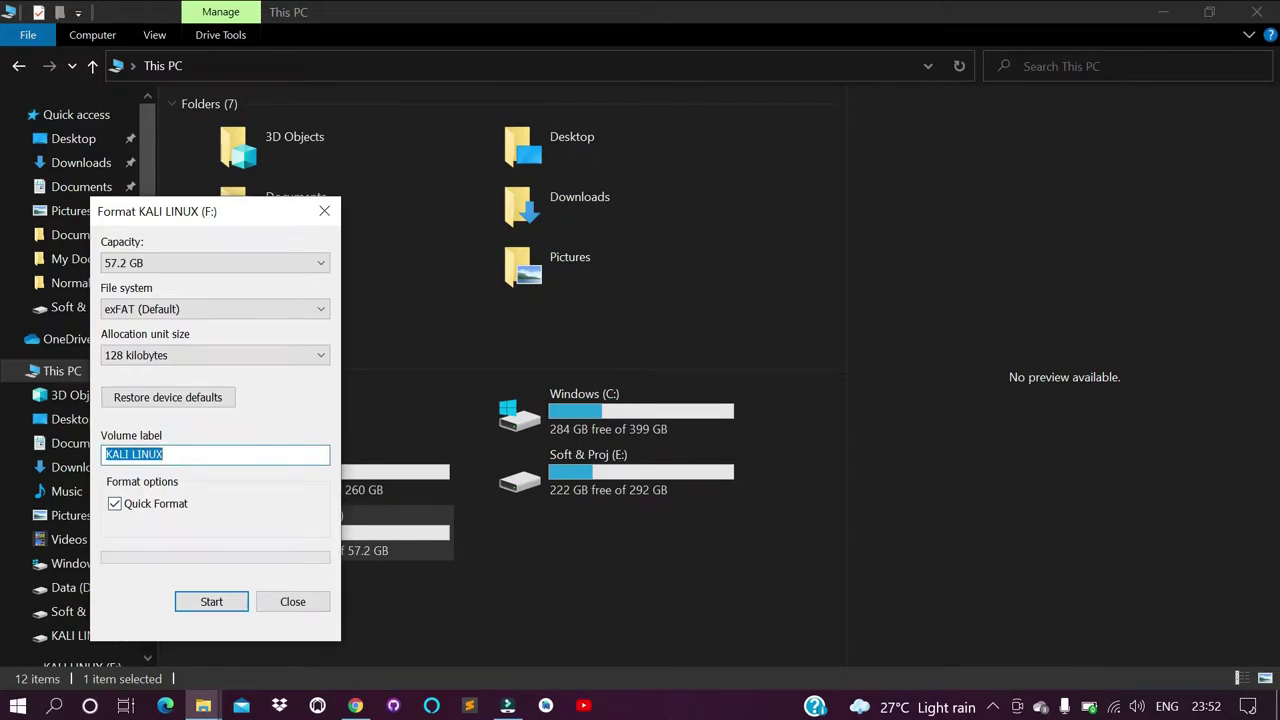
pyautogui.write('Boot')
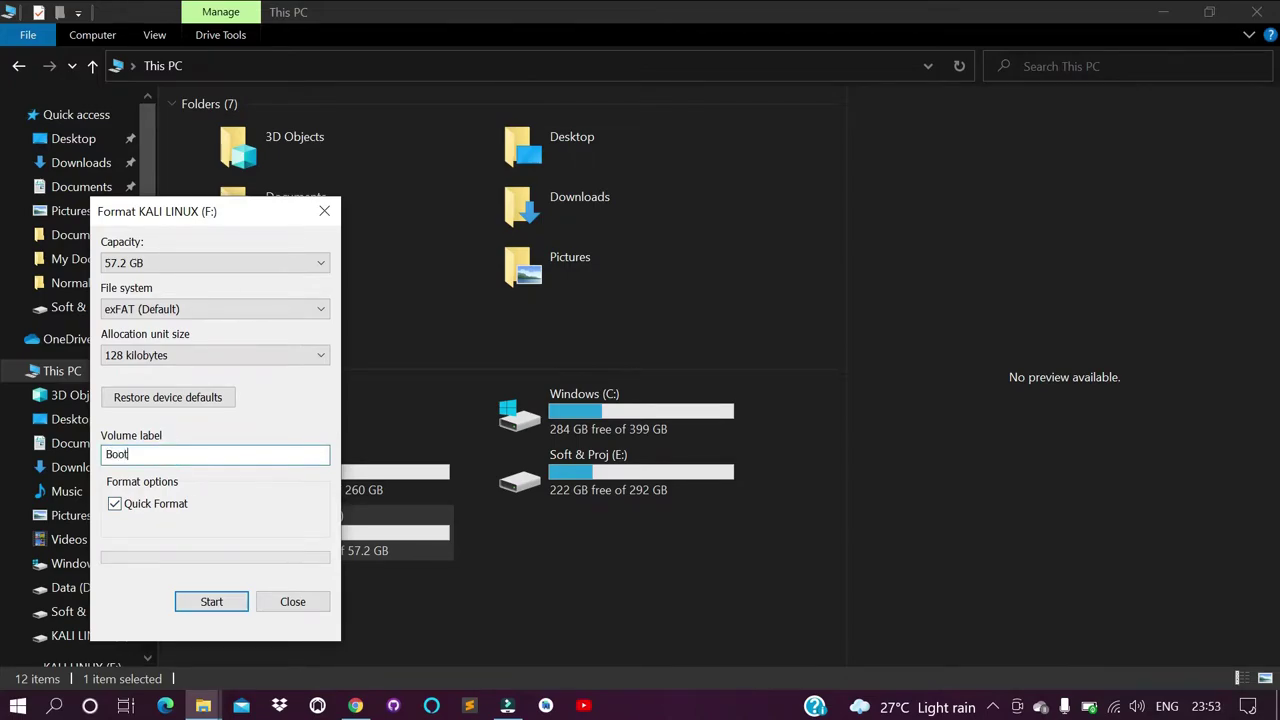
pyautogui.click(212, 603)
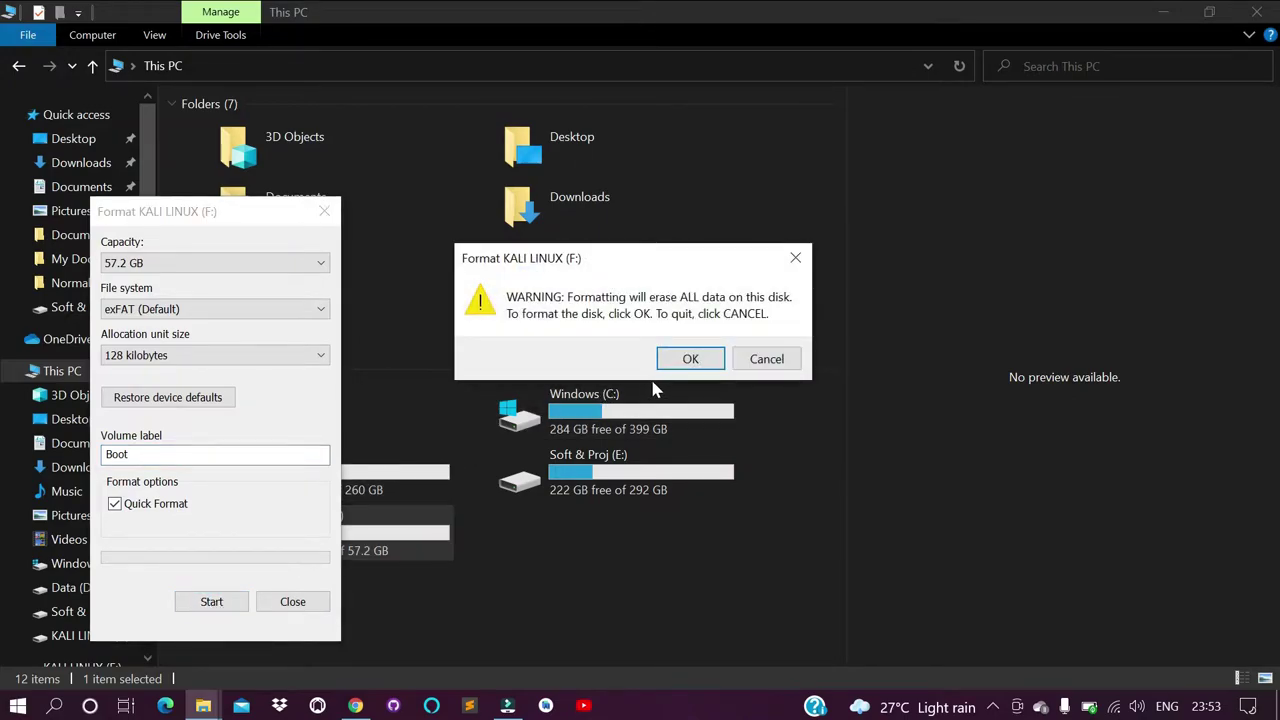
pyautogui.click(683, 360)
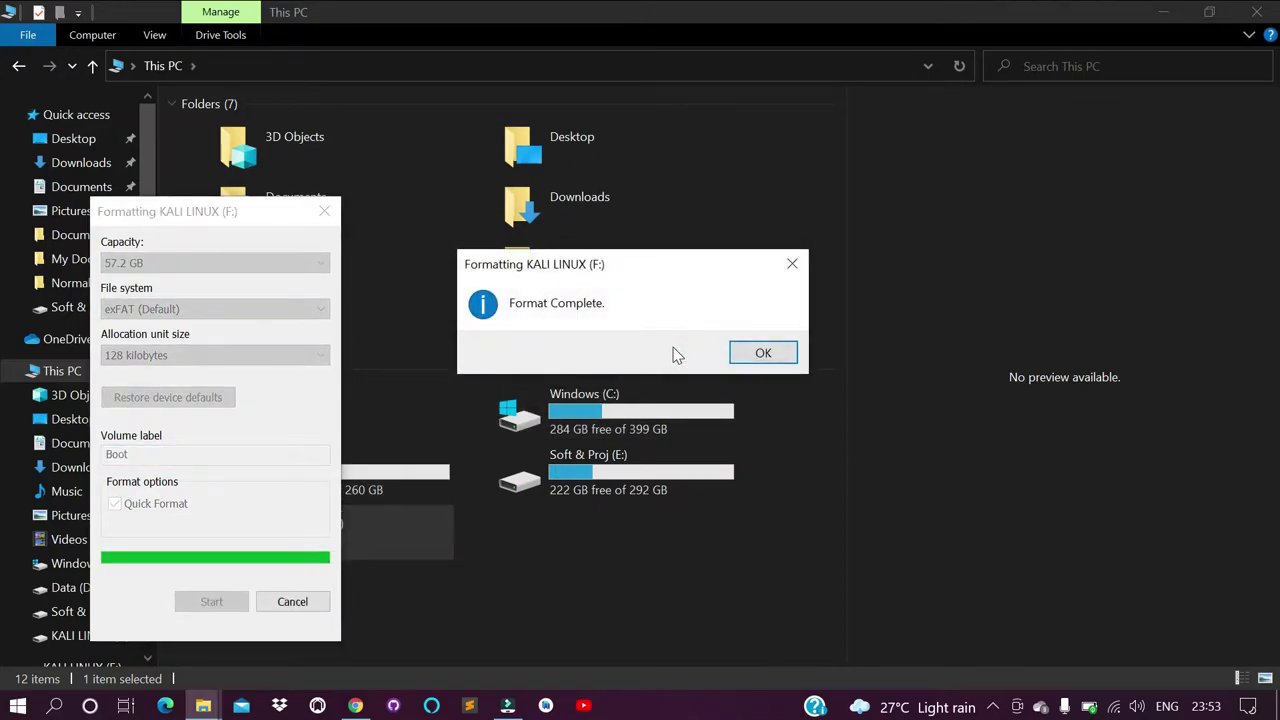
pyautogui.click(757, 352)
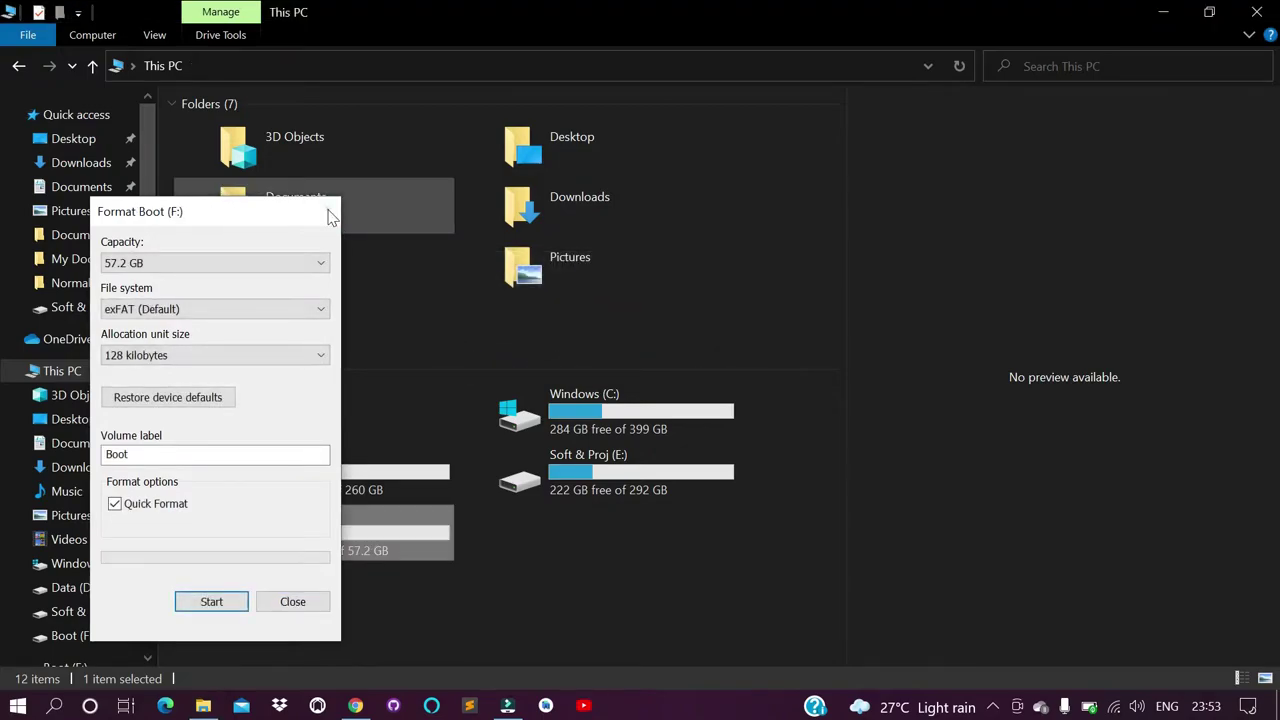
pyautogui.click(324, 211)
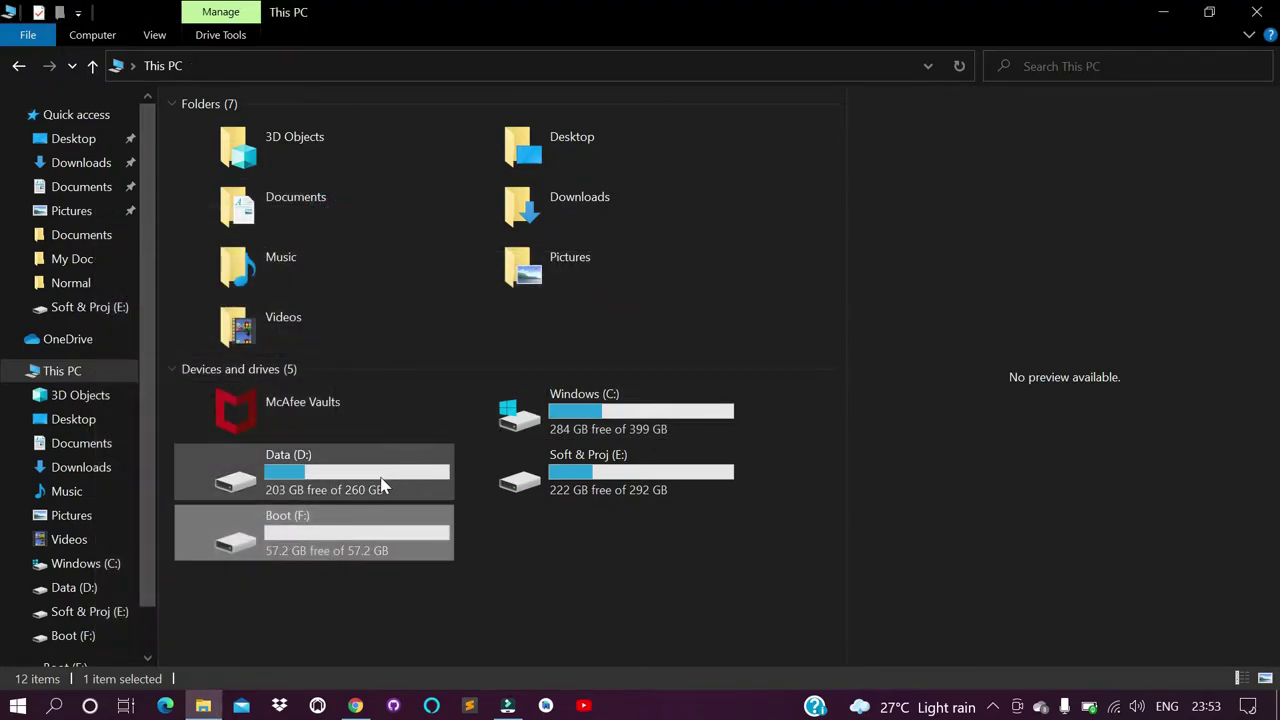
# Switch to Chrome and search Google for rufus.
pyautogui.click(355, 706)
pyautogui.click(451, 277)
pyautogui.write('rufus')
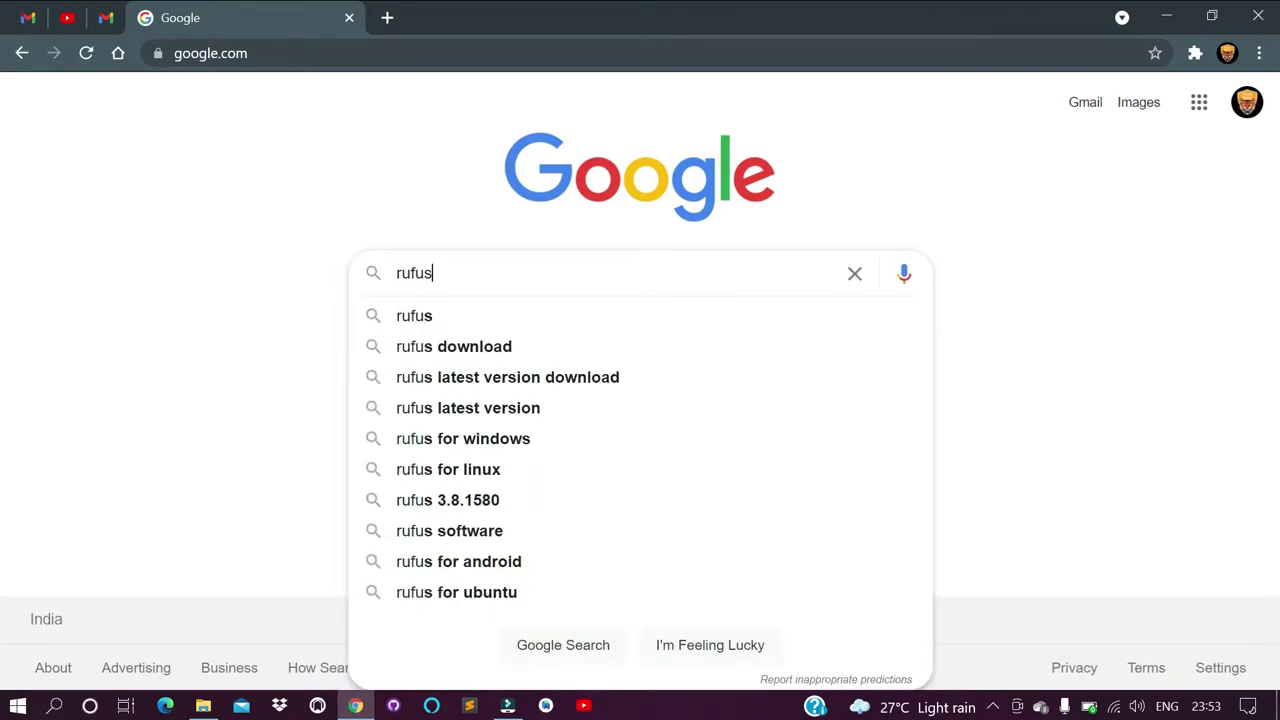
pyautogui.press('Return')
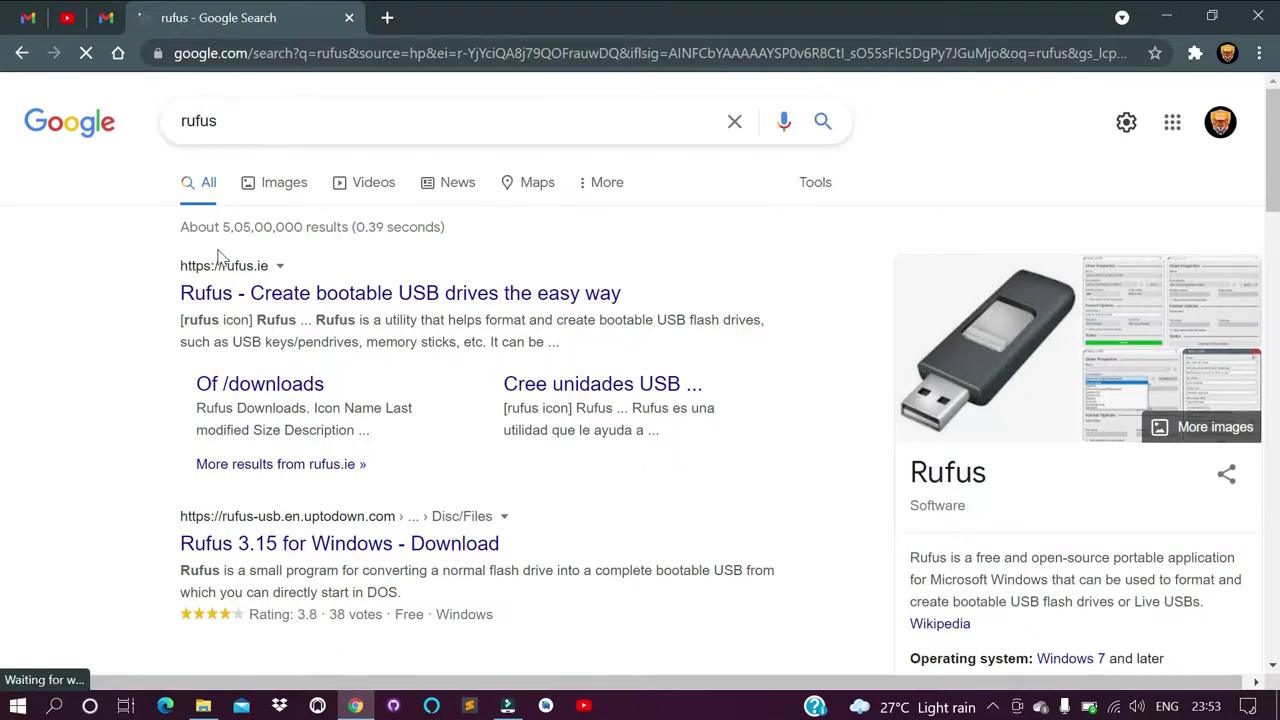
# Open the official Rufus website, examine the available versions in its Download section, and minimize the browser.
pyautogui.click(274, 293)
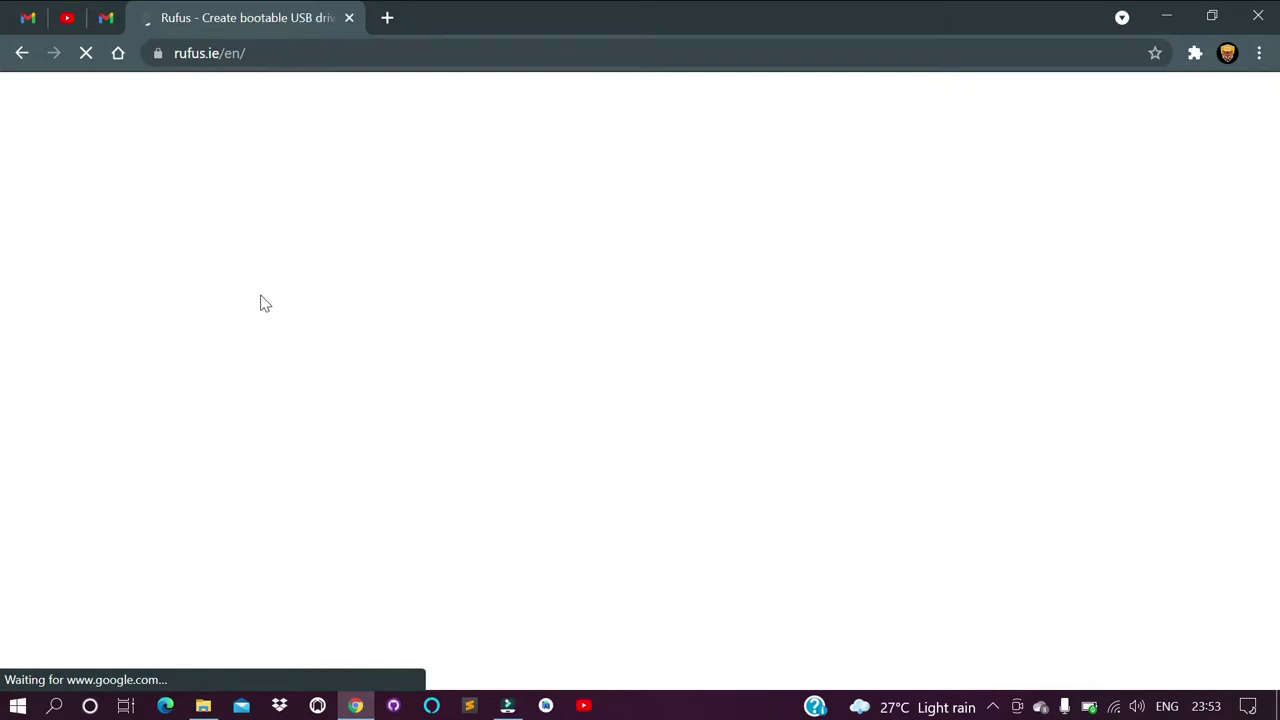
pyautogui.scroll(-1, 205, 380)
pyautogui.scroll(-4, 205, 386)
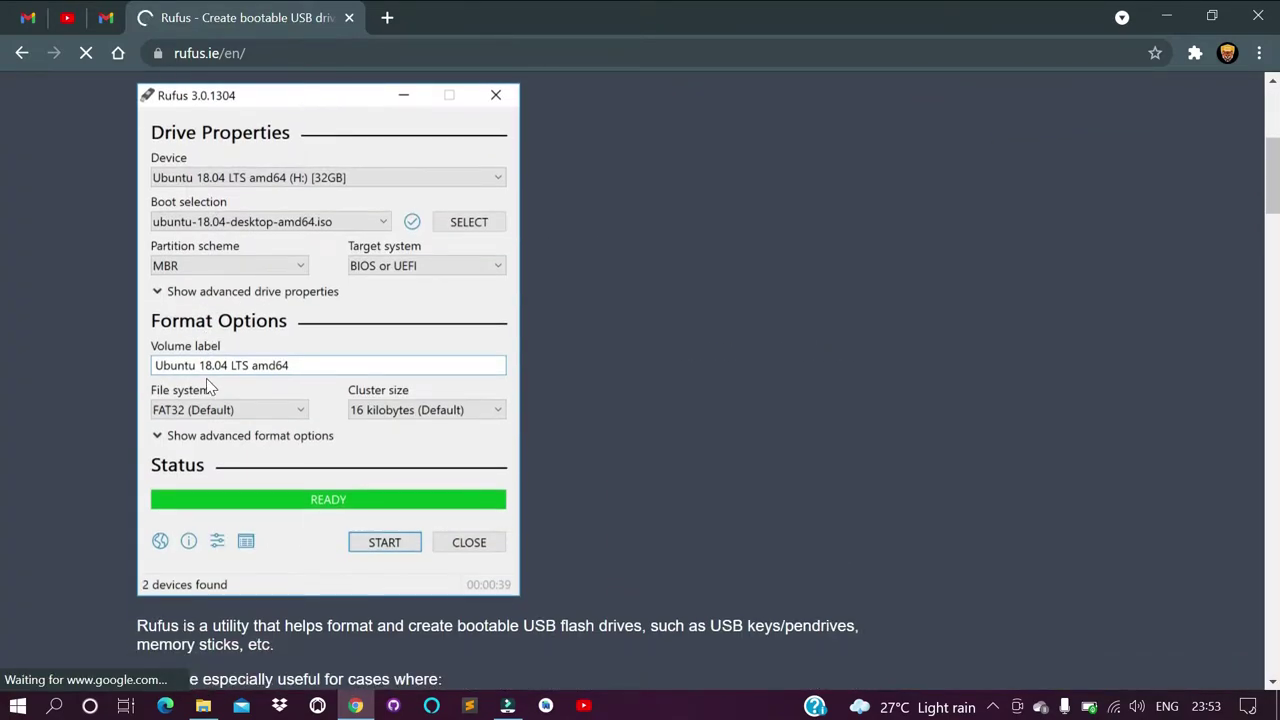
pyautogui.scroll(-3, 208, 386)
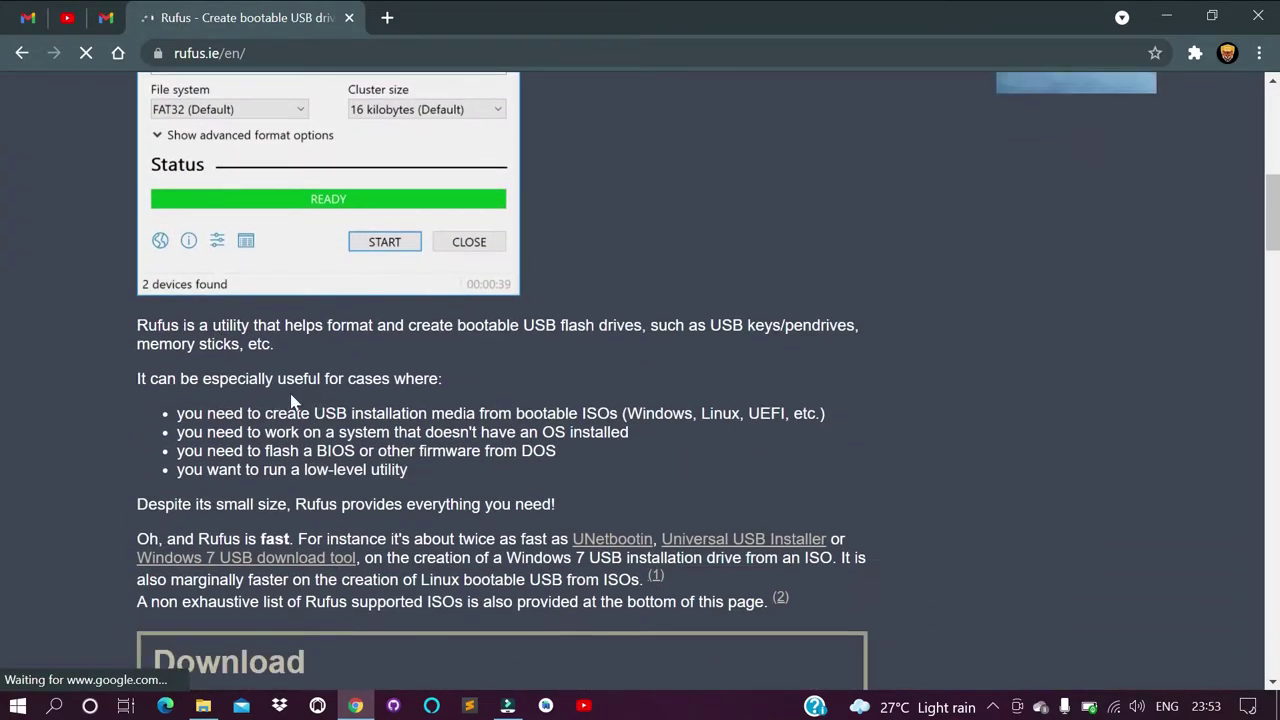
pyautogui.scroll(-3, 485, 371)
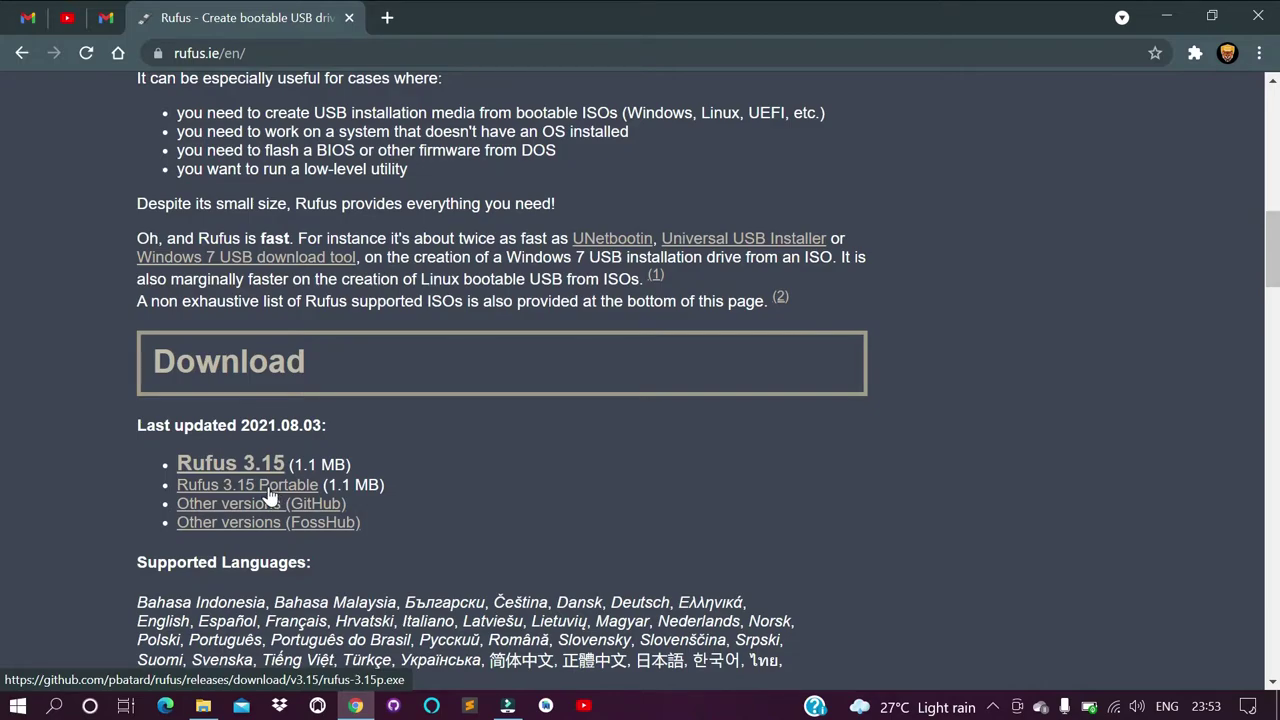
pyautogui.click(1163, 12)
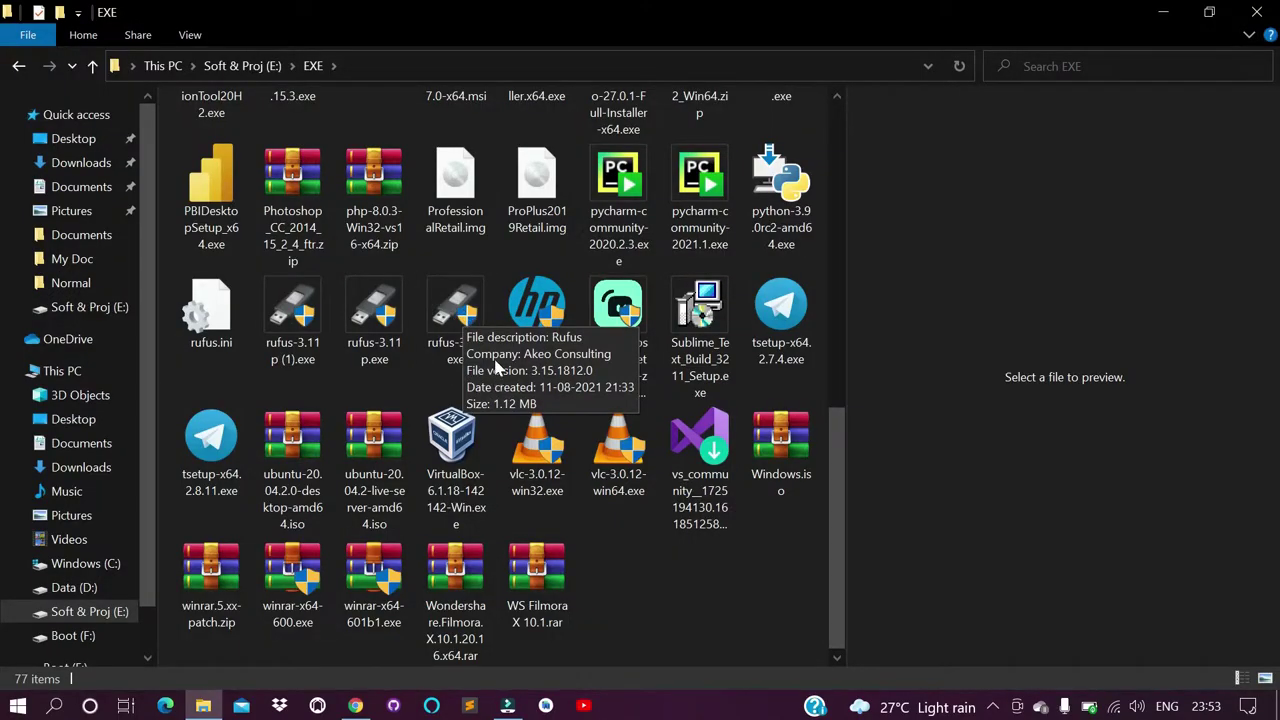
# Launch rufus-3.15.exe from the EXE folder, close File Explorer, and move the Rufus window clear of the desktop centre.
pyautogui.click(452, 330)
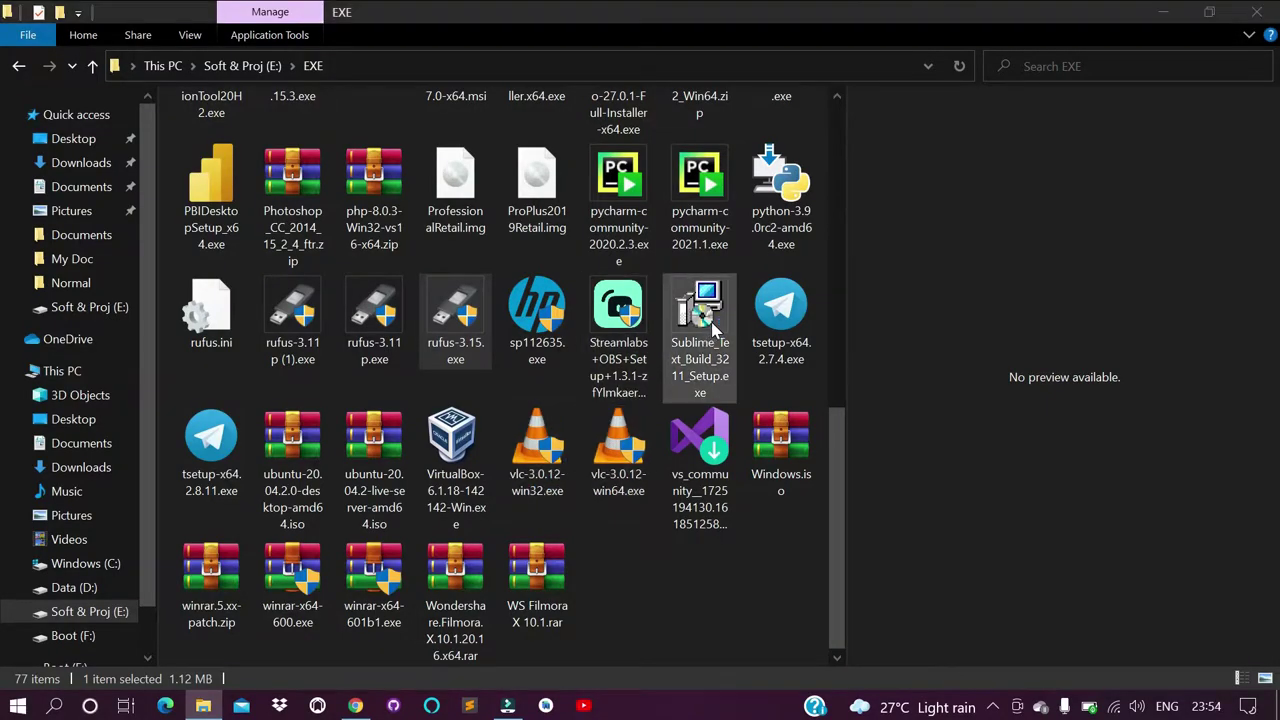
pyautogui.click(1256, 12)
pyautogui.moveTo(655, 22); pyautogui.dragTo(295, 83)
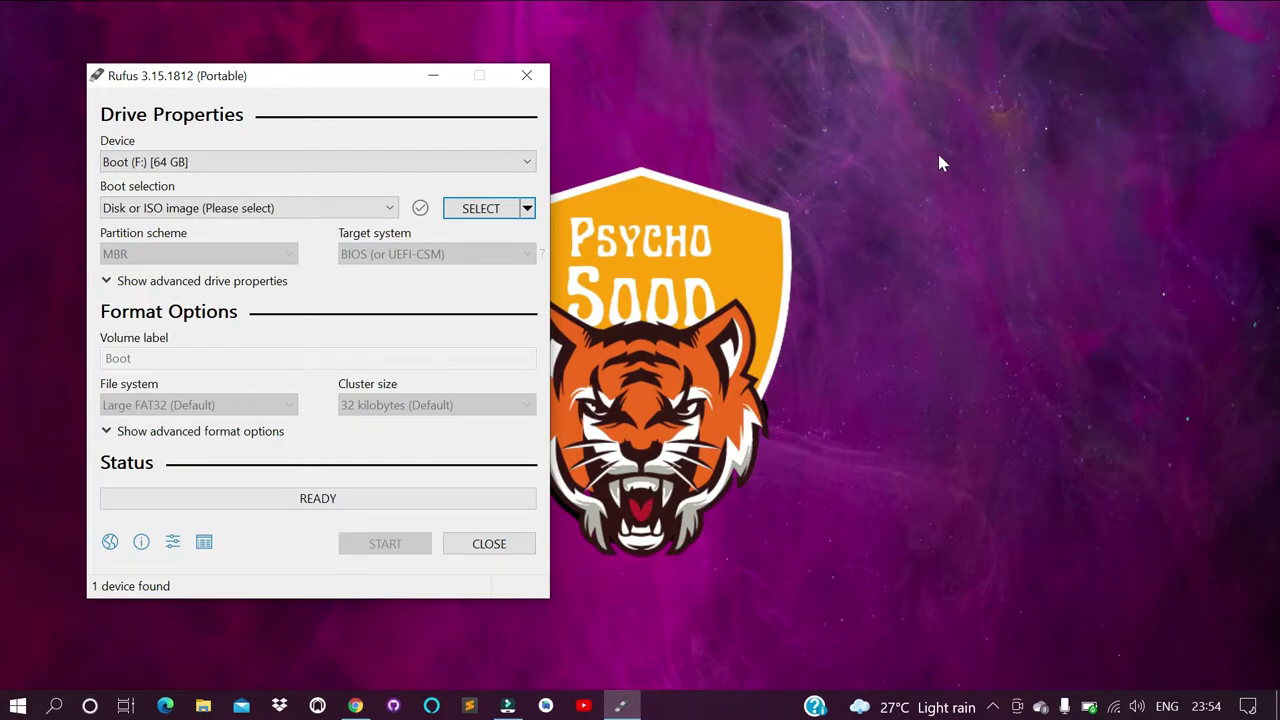
# Load ubuntu-20.04.2-live-server-amd64.iso from the EXE folder on Soft & Proj (E:) as the boot image.
pyautogui.click(472, 212)
pyautogui.hotkey('alt', 'Up')
pyautogui.doubleClick(332, 257)
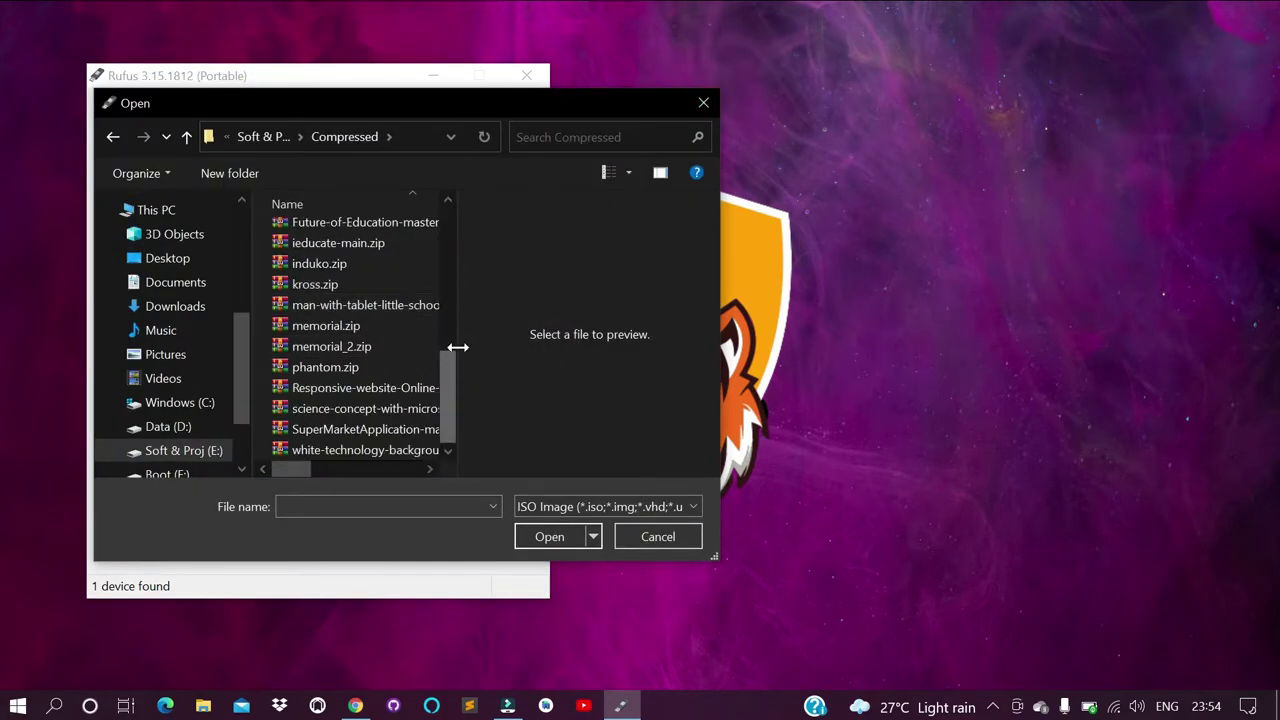
pyautogui.hotkey('alt', 'Up')
pyautogui.doubleClick(340, 278)
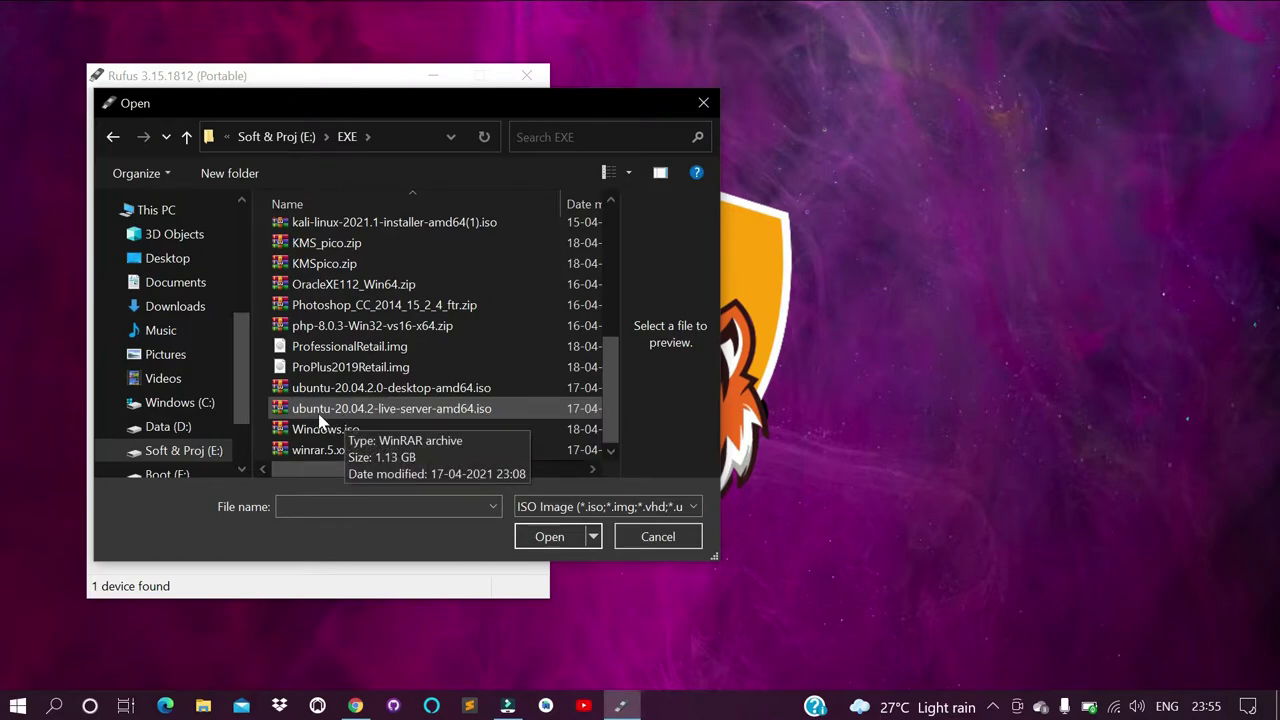
pyautogui.click(292, 409)
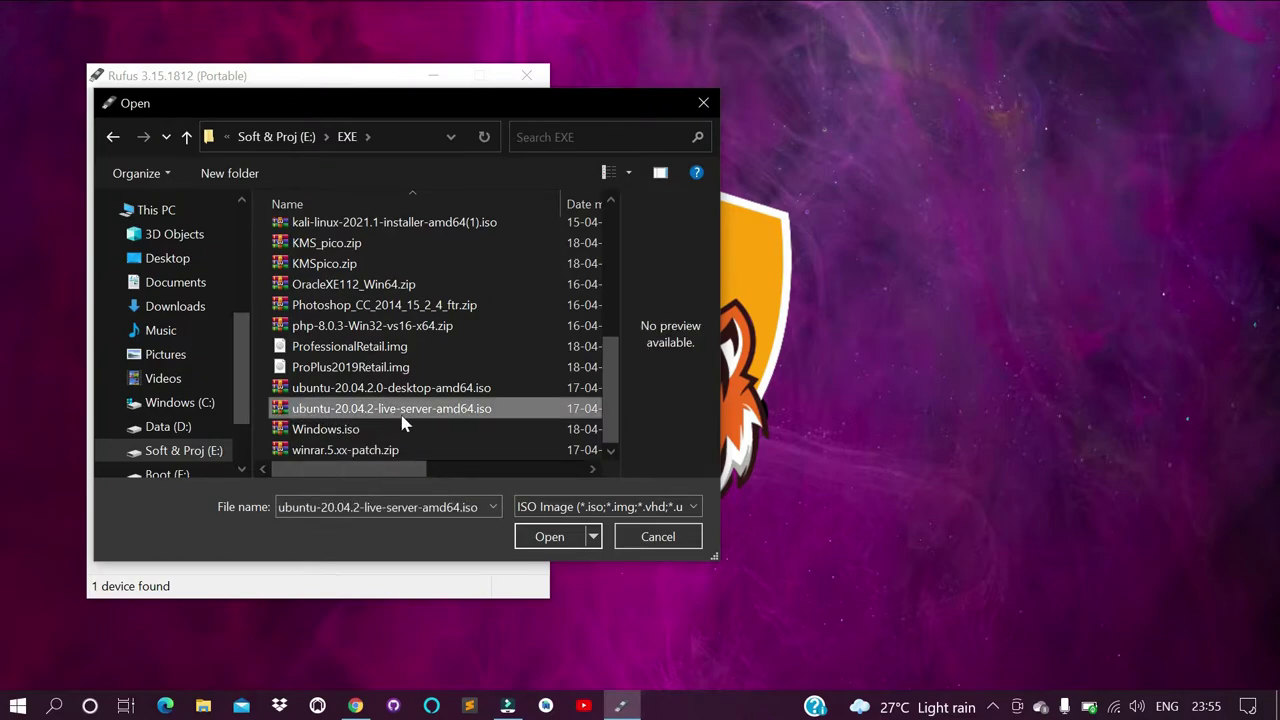
pyautogui.click(540, 536)
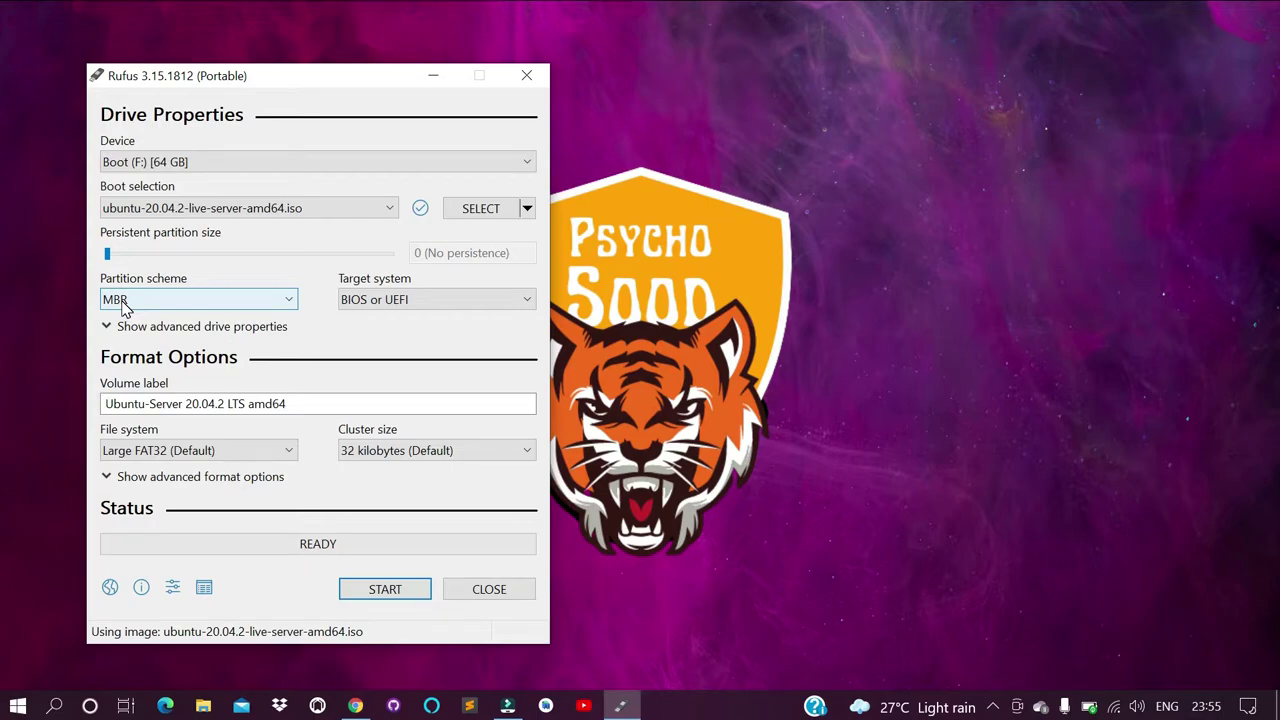
# Set the partition scheme to GPT and write the image to Boot (F:) in ISO Image mode, closing Rufus once writing finishes.
pyautogui.click(123, 302)
pyautogui.click(129, 335)
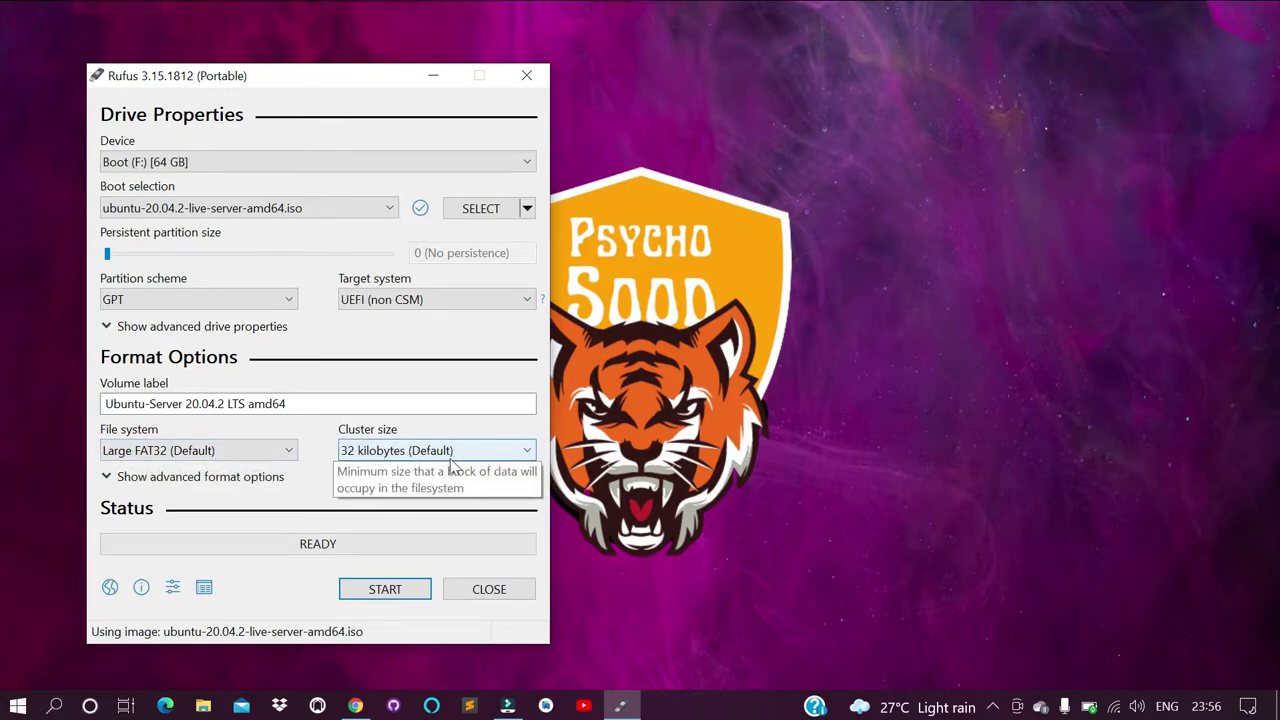
pyautogui.click(366, 594)
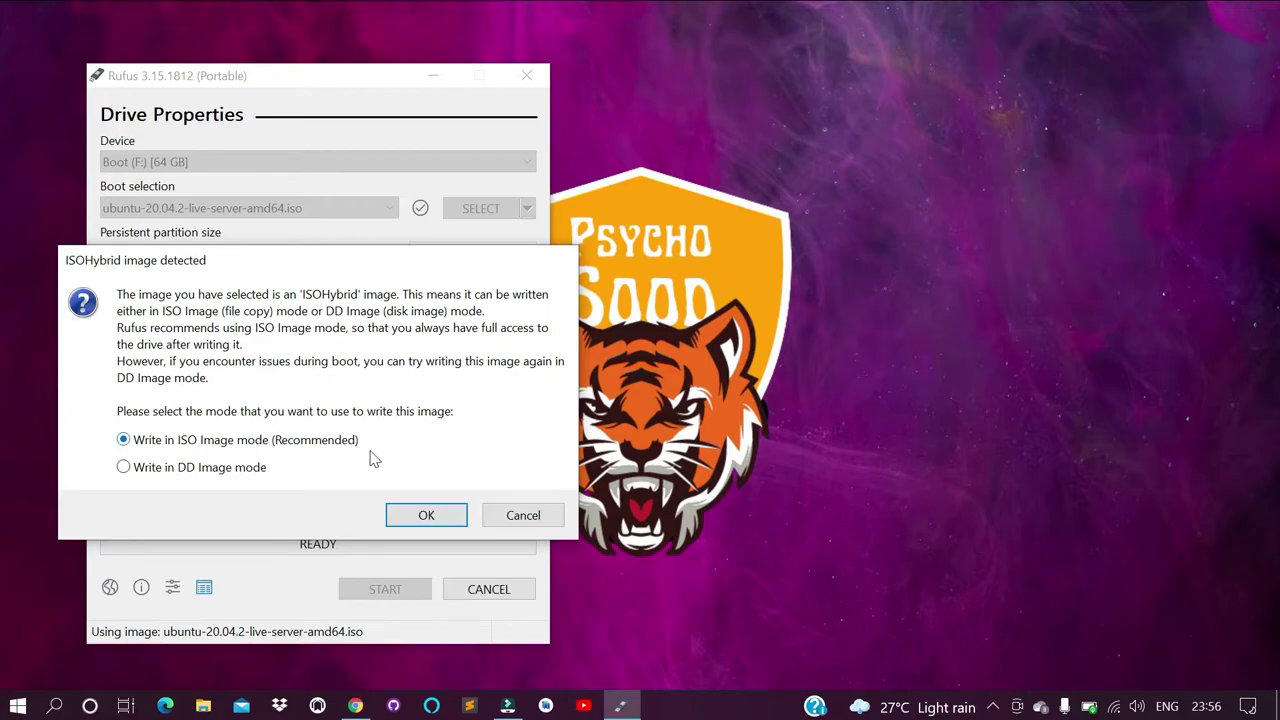
pyautogui.click(418, 520)
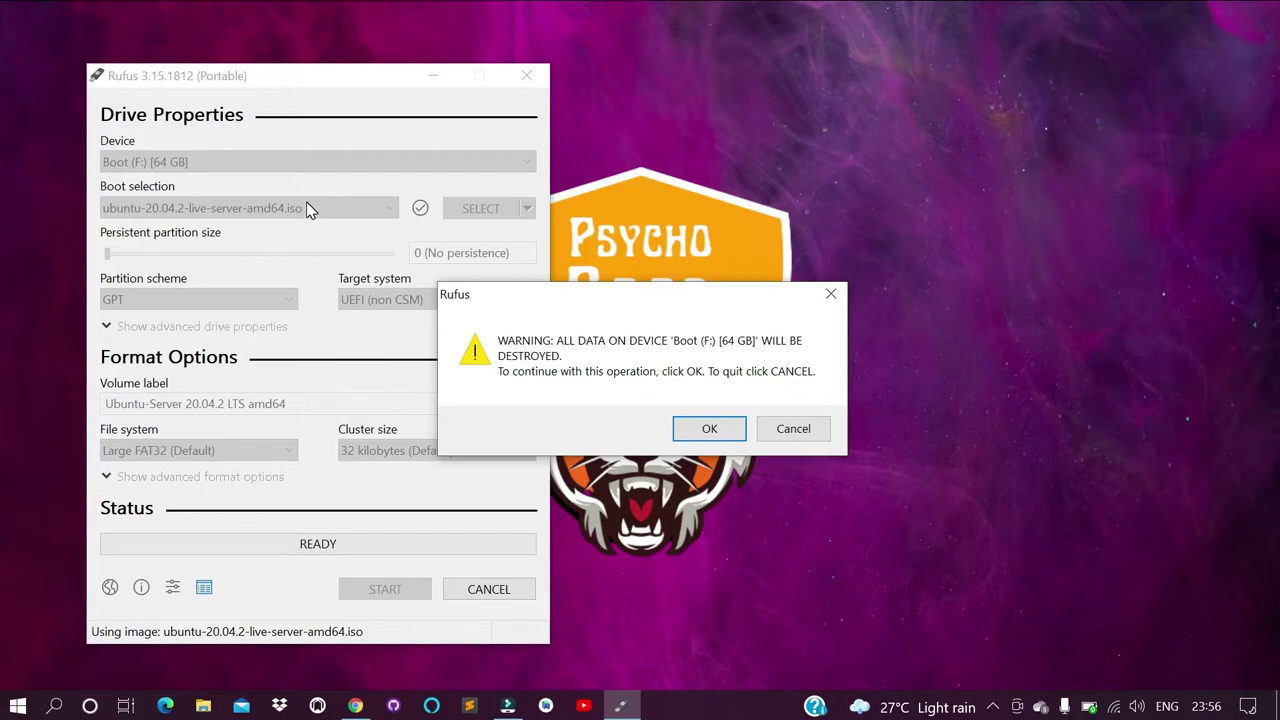
pyautogui.click(703, 432)
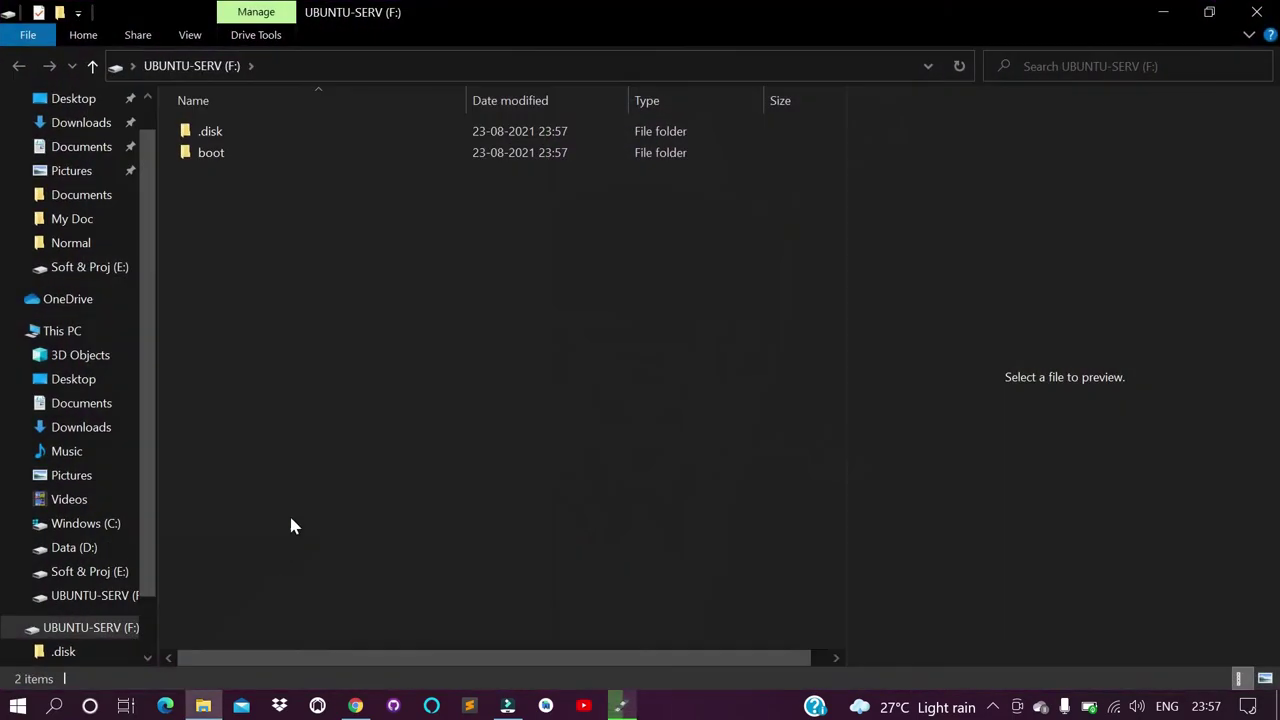
pyautogui.click(1256, 12)
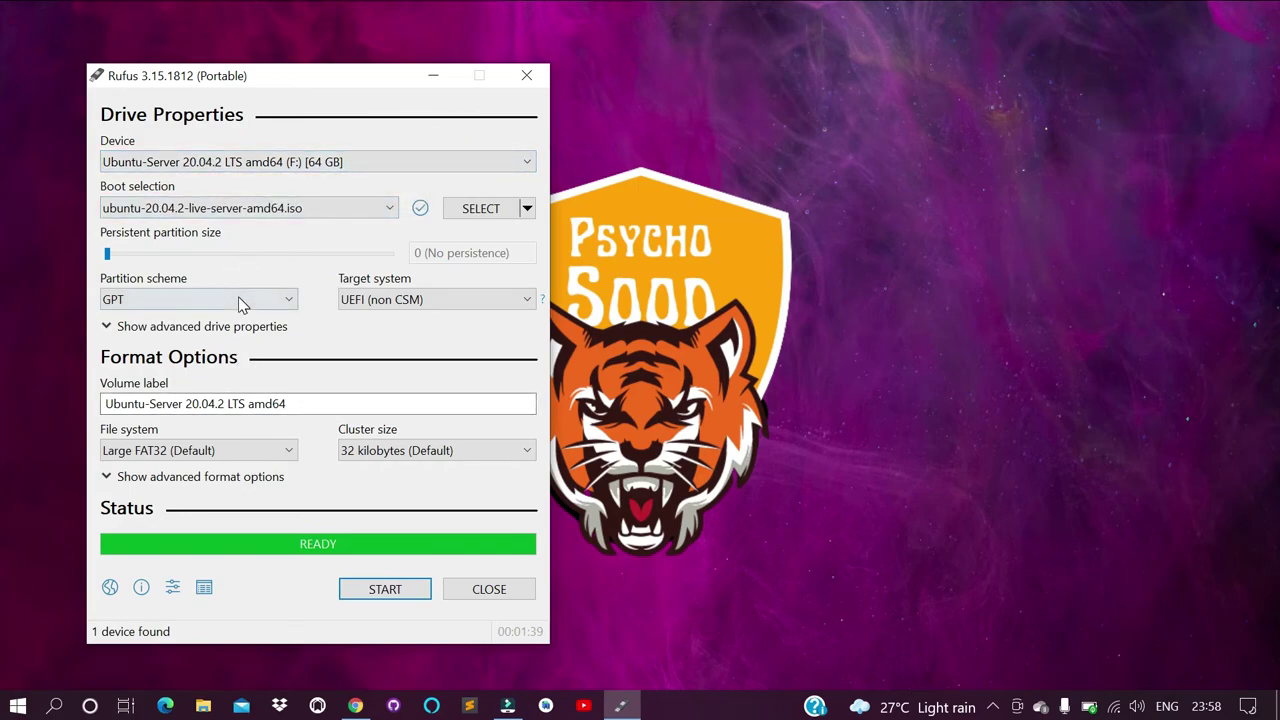
pyautogui.click(526, 75)
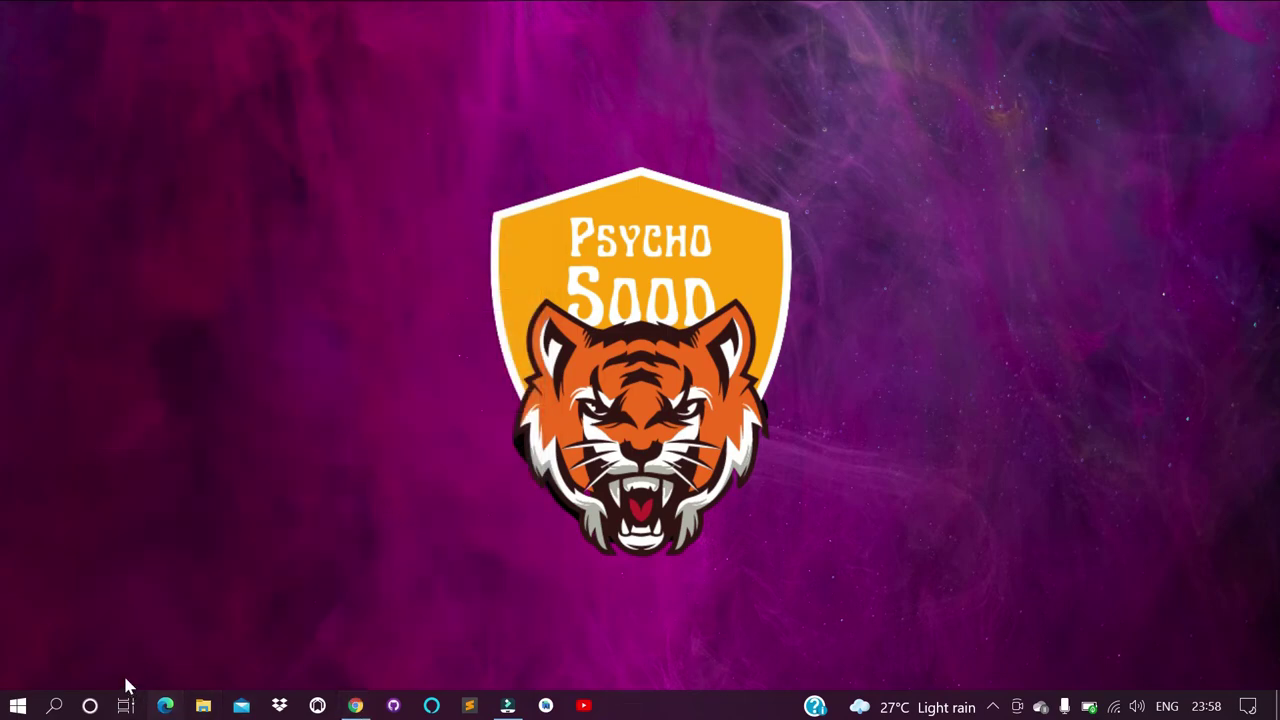
# Open the UBUNTU-SERV (F:) drive in File Explorer and examine its files with smaller icons.
pyautogui.press('super+e')
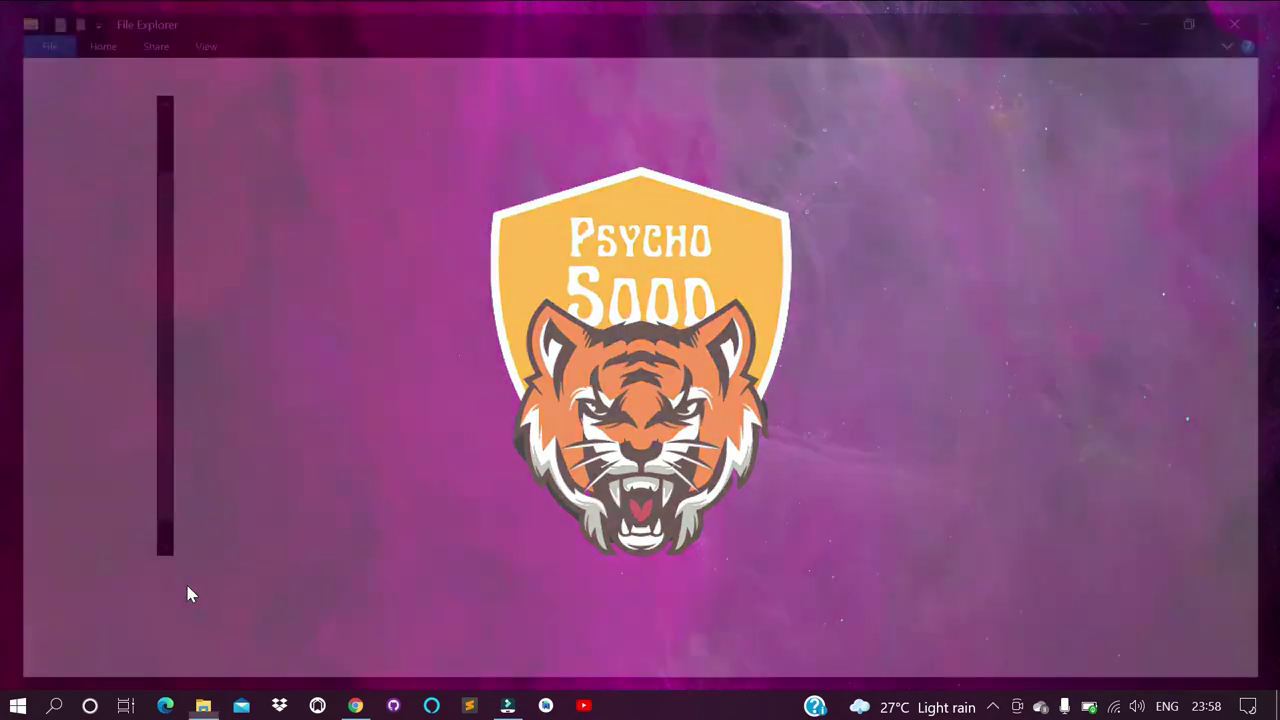
pyautogui.click(62, 370)
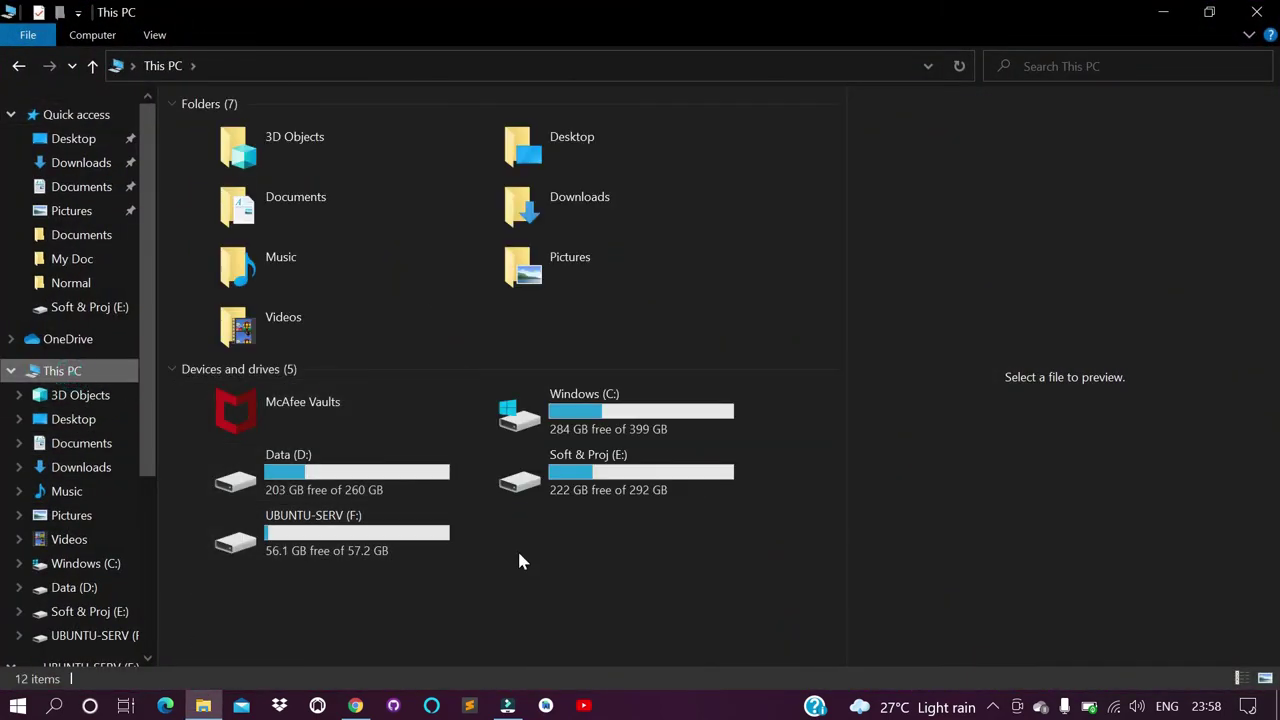
pyautogui.doubleClick(346, 536)
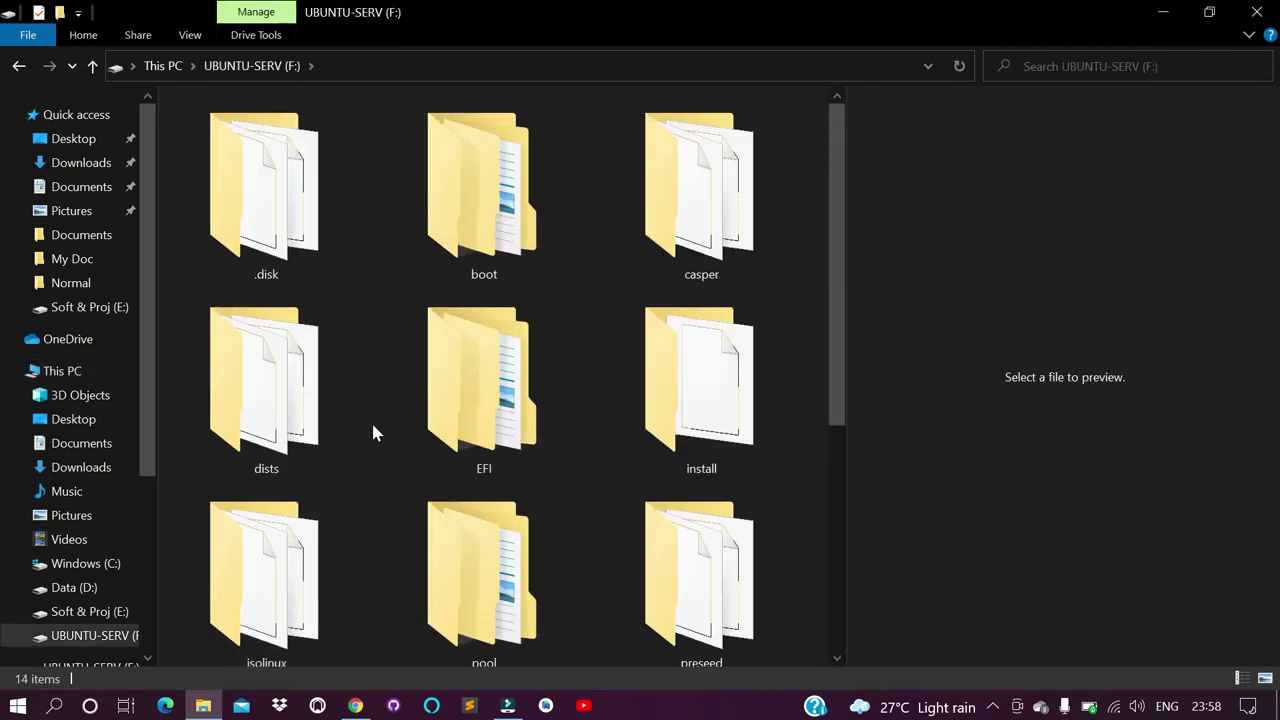
pyautogui.keyDown('ctrl'); pyautogui.scroll(-2, 385, 430); pyautogui.keyUp('ctrl')
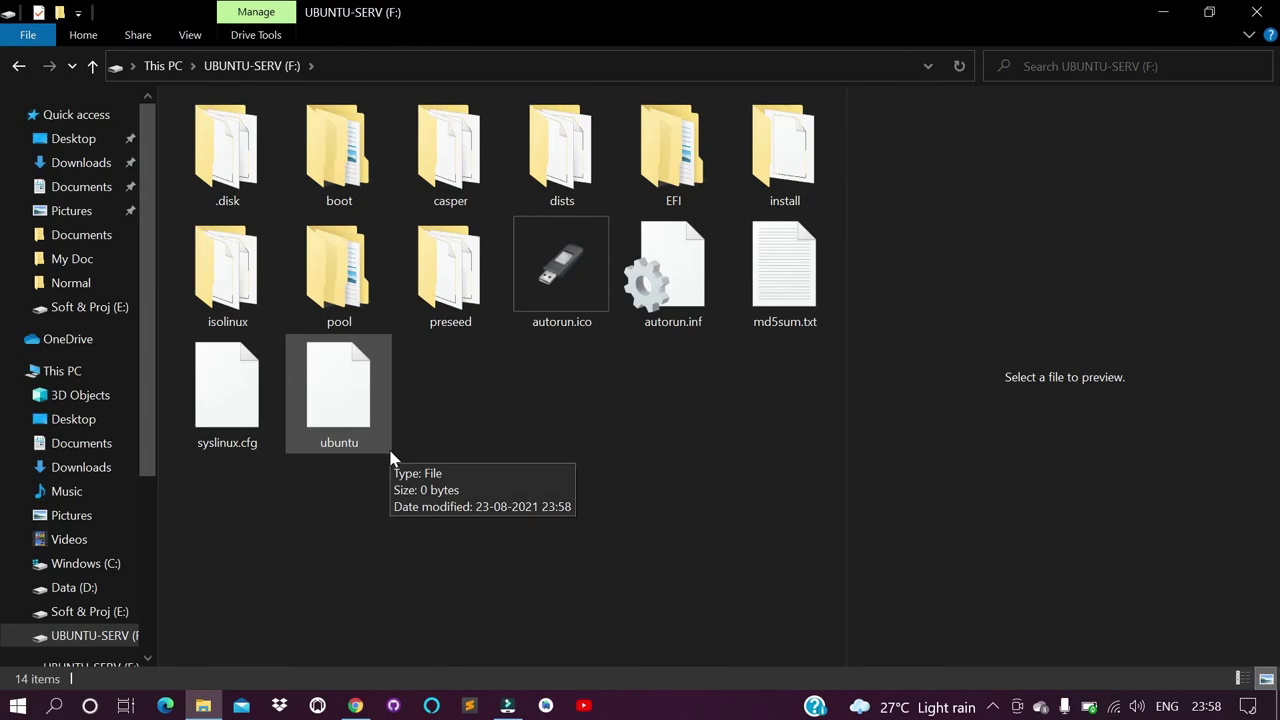
pyautogui.keyDown('ctrl'); pyautogui.scroll(-1, 391, 460); pyautogui.keyUp('ctrl')
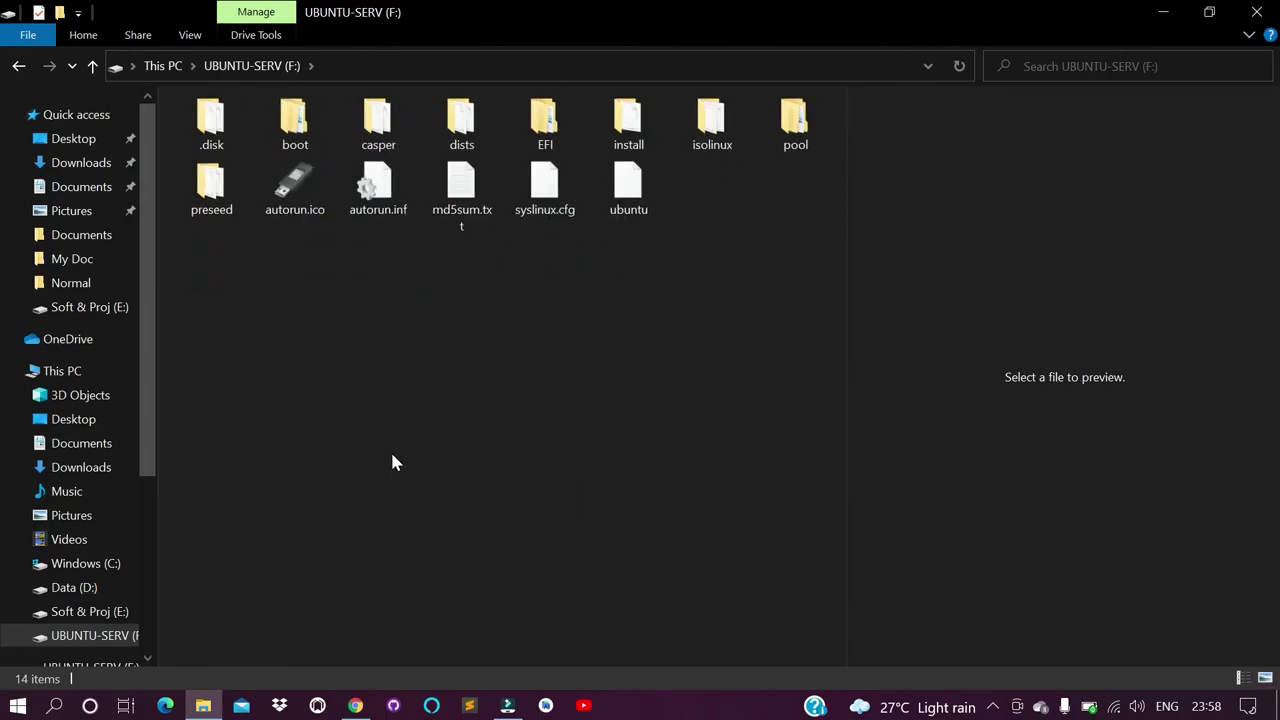
pyautogui.keyDown('ctrl'); pyautogui.scroll(1, 392, 462); pyautogui.keyUp('ctrl')
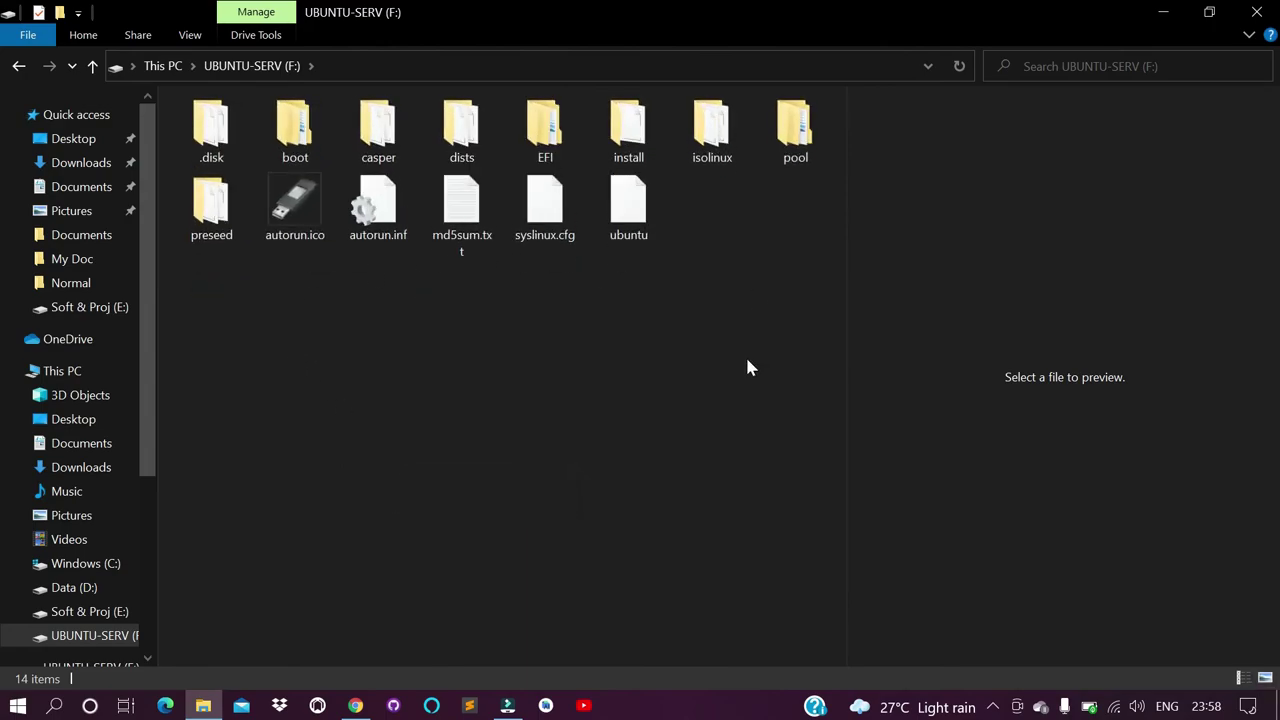